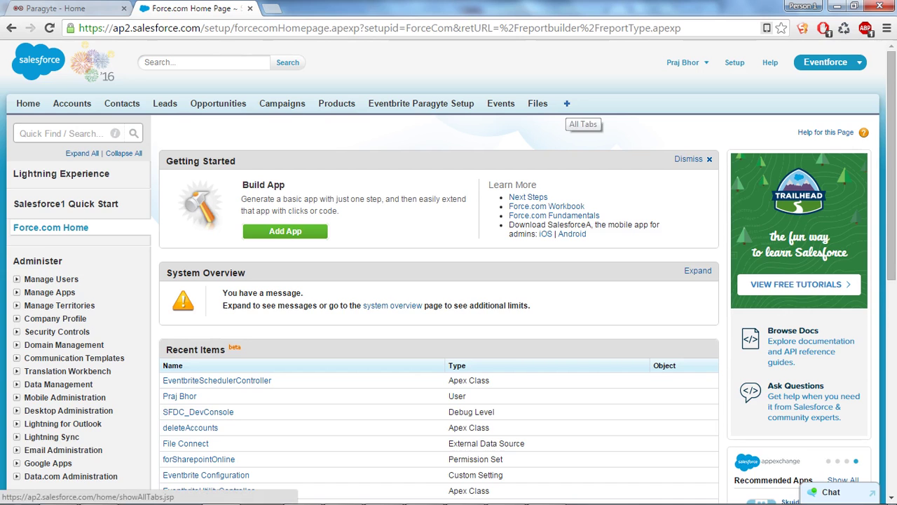
From Reports, create a new report of the Accounts type under Accounts & Contacts
{"action": "left_click", "coordinate": [567, 103]}
{"action": "scroll", "coordinate": [448, 273], "scroll_direction": "down", "scroll_amount": 3}
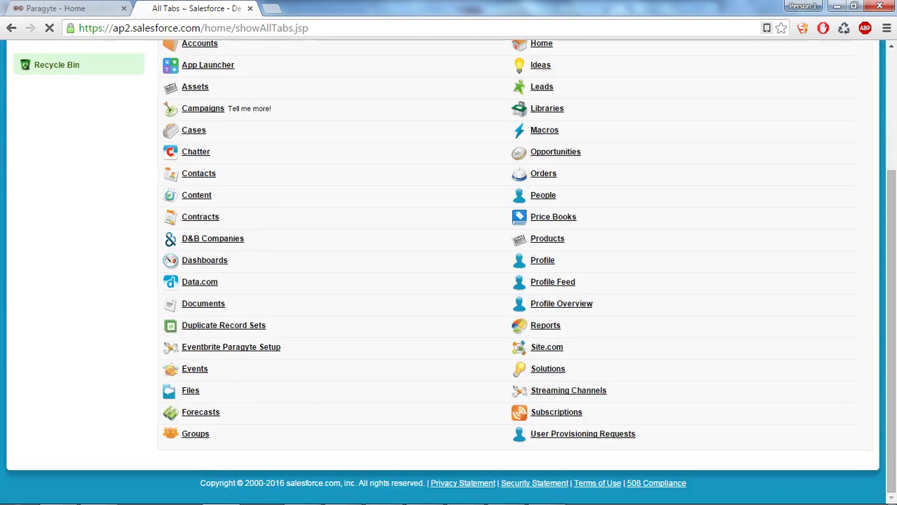
{"action": "left_click", "coordinate": [545, 324]}
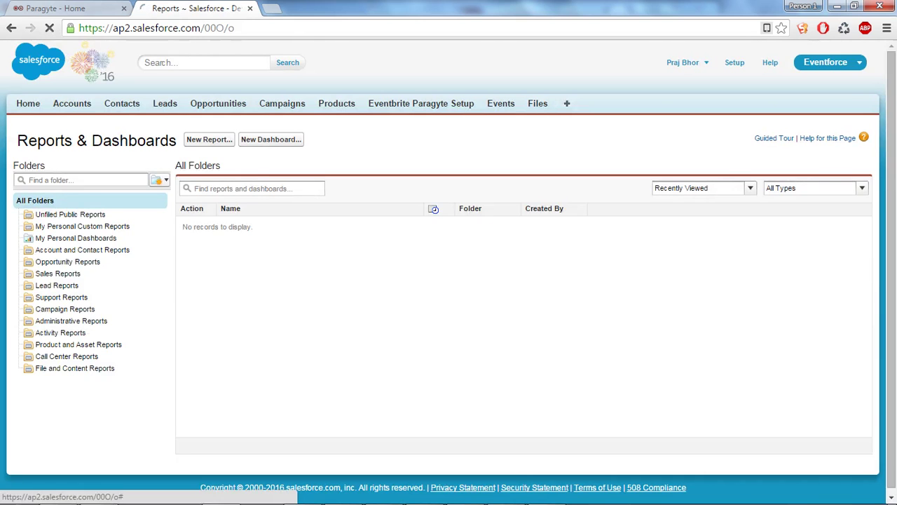
{"action": "left_click", "coordinate": [209, 139]}
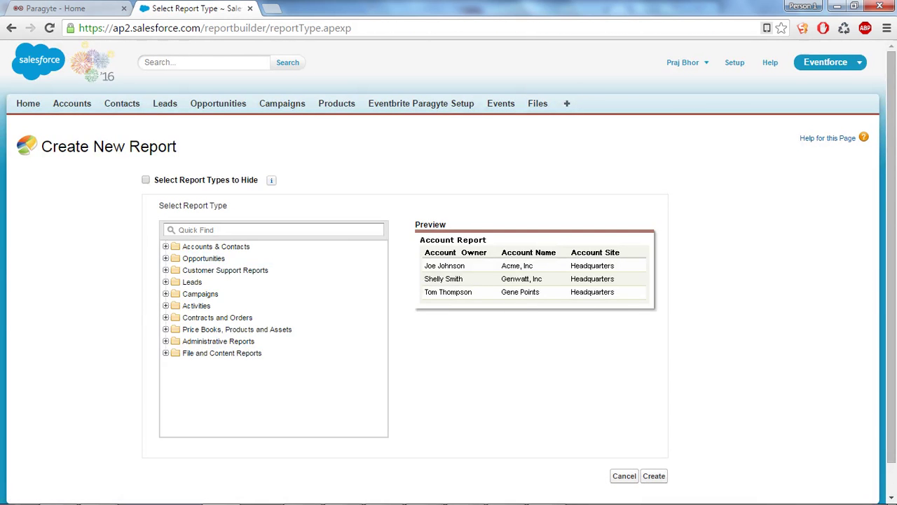
{"action": "left_click", "coordinate": [210, 246]}
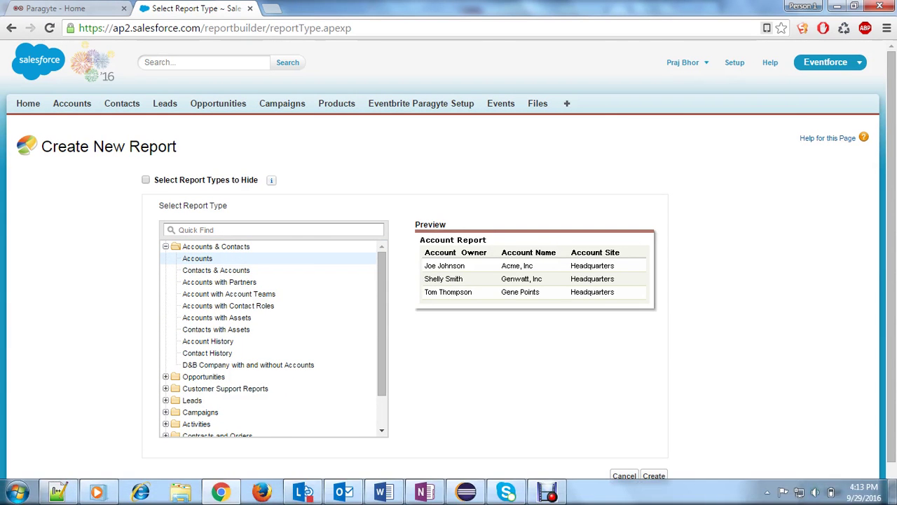
{"action": "left_click", "coordinate": [654, 475]}
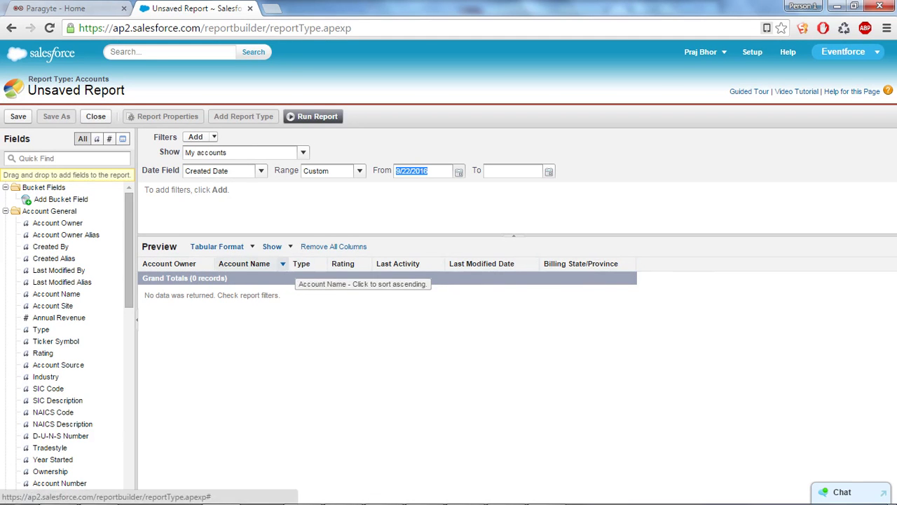
Add the Account Site field as a column in the report preview
{"action": "scroll", "coordinate": [67, 336], "scroll_direction": "down", "scroll_amount": 1}
{"action": "scroll", "coordinate": [67, 298], "scroll_direction": "down", "scroll_amount": 1}
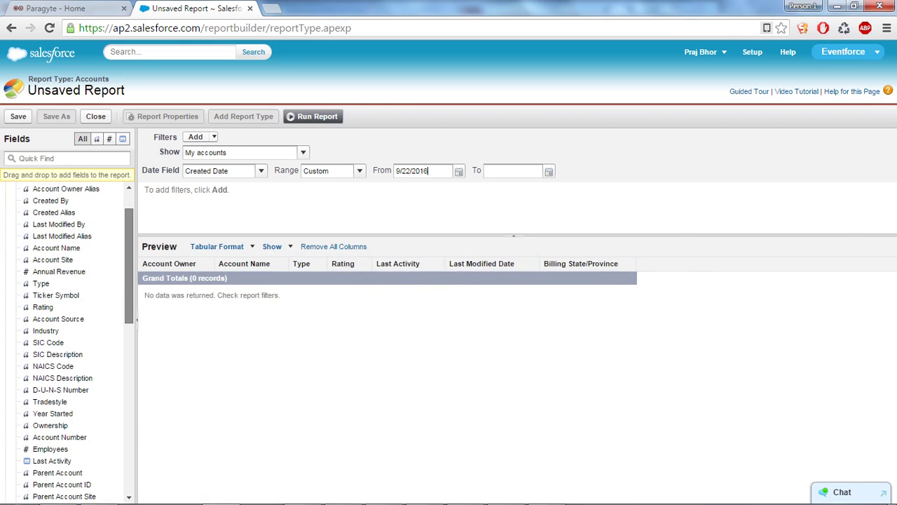
{"action": "left_click_drag", "start_coordinate": [53, 234], "coordinate": [56, 269]}
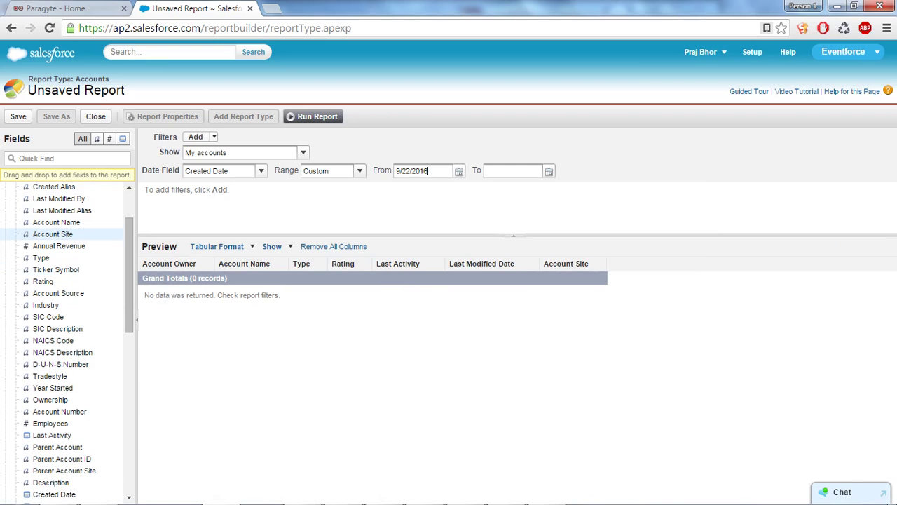
Filter to All accounts and clear the 9/22/2016 start date from Created Date
{"action": "left_click", "coordinate": [196, 137]}
{"action": "left_click", "coordinate": [241, 152]}
{"action": "left_click", "coordinate": [209, 190]}
{"action": "double_click", "coordinate": [449, 170]}
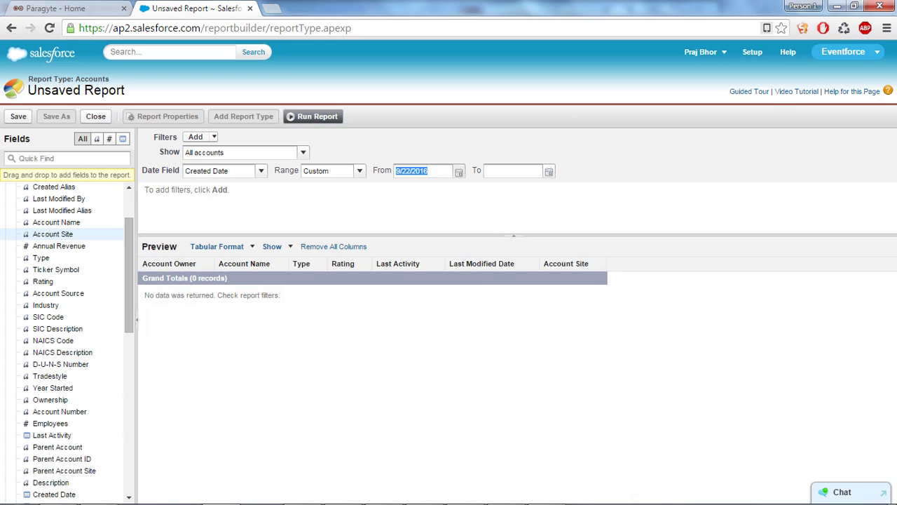
{"action": "key", "text": "BackSpace"}
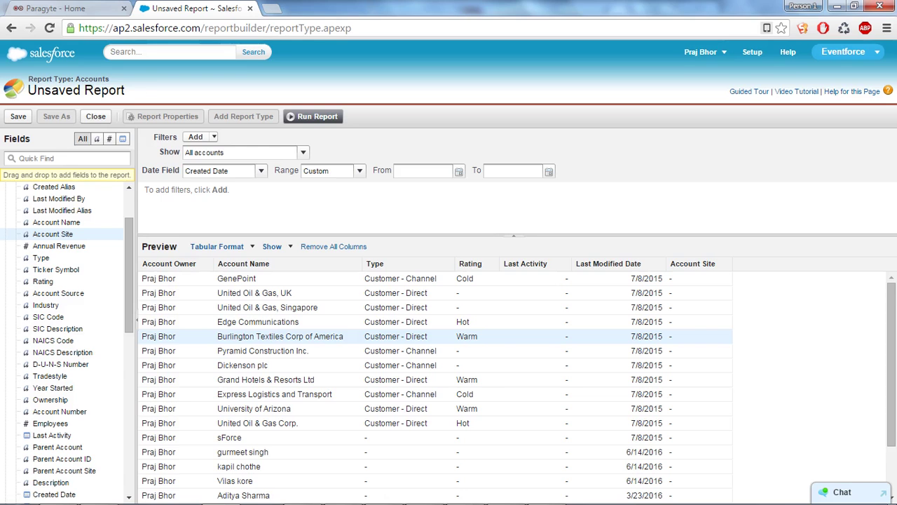
{"action": "left_click", "coordinate": [217, 246]}
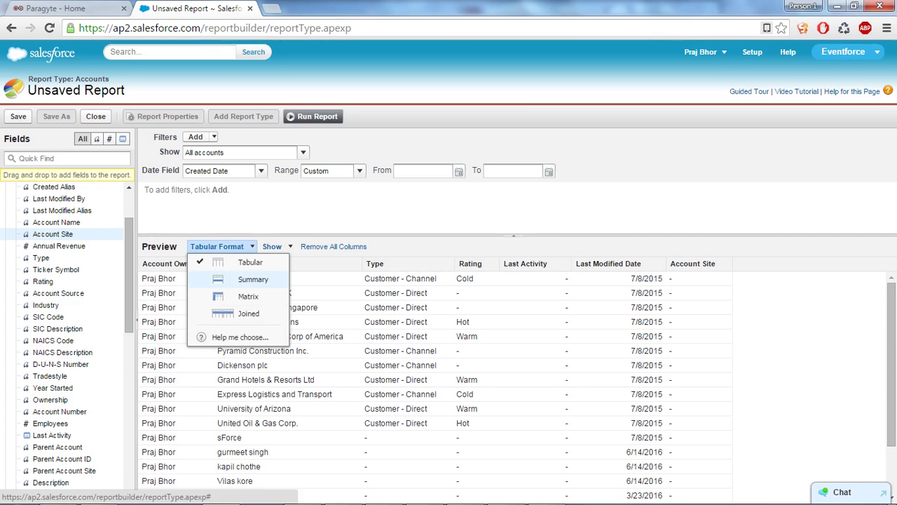
Switch to Summary format and group rows by Rating into blank, Hot, Warm and Cold
{"action": "left_click", "coordinate": [253, 279]}
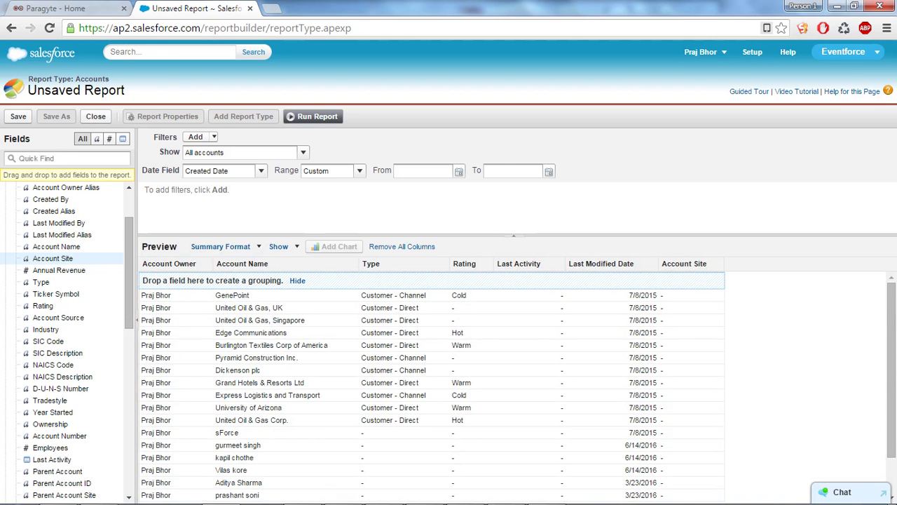
{"action": "left_click_drag", "start_coordinate": [464, 263], "coordinate": [168, 305]}
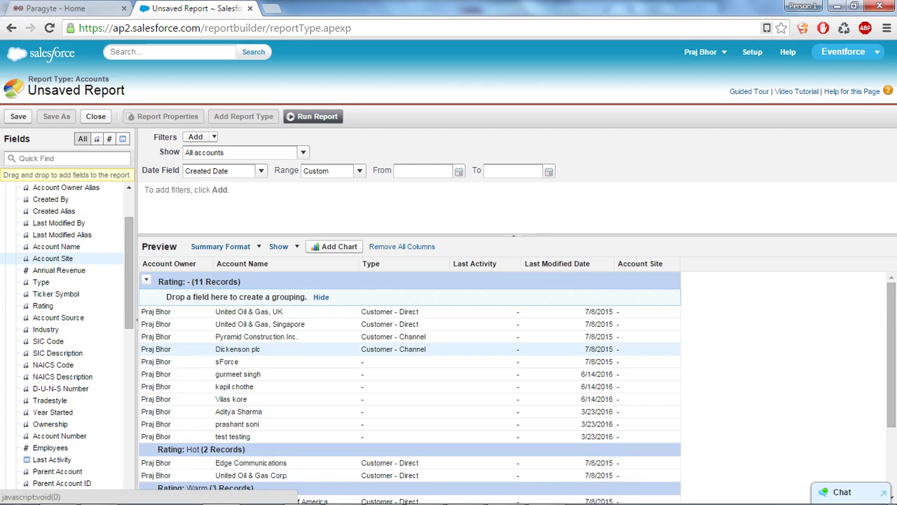
{"action": "scroll", "coordinate": [410, 371], "scroll_direction": "down", "scroll_amount": 3}
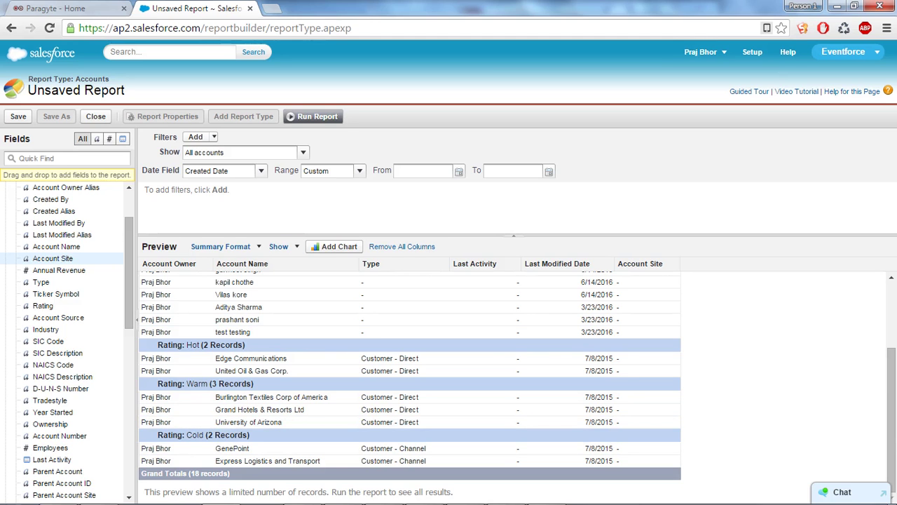
Run the grouped report and review the full results
{"action": "left_click", "coordinate": [313, 116]}
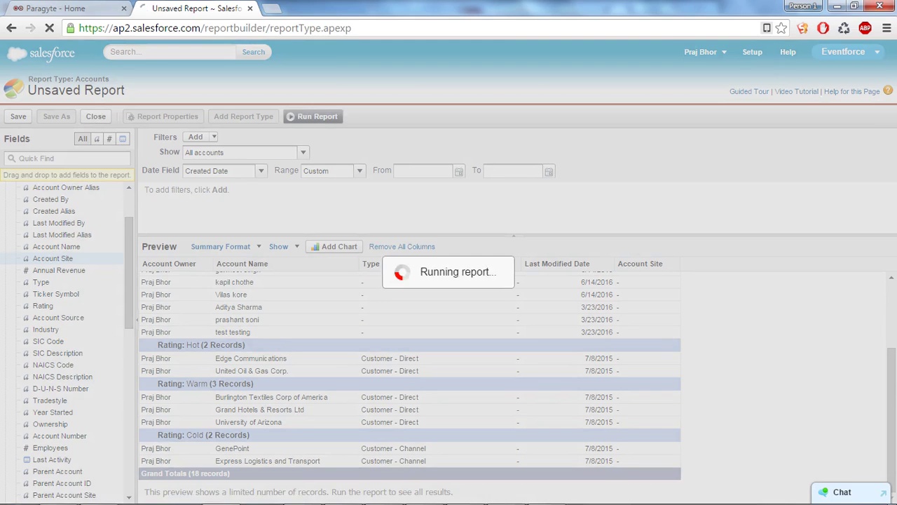
{"action": "scroll", "coordinate": [448, 281], "scroll_direction": "down", "scroll_amount": 2}
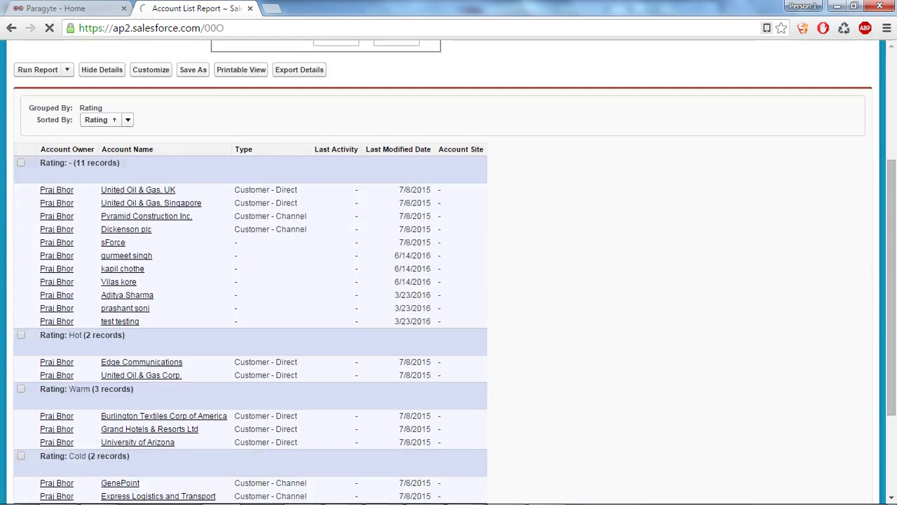
{"action": "scroll", "coordinate": [449, 281], "scroll_direction": "down", "scroll_amount": 3}
{"action": "scroll", "coordinate": [449, 280], "scroll_direction": "up", "scroll_amount": 5}
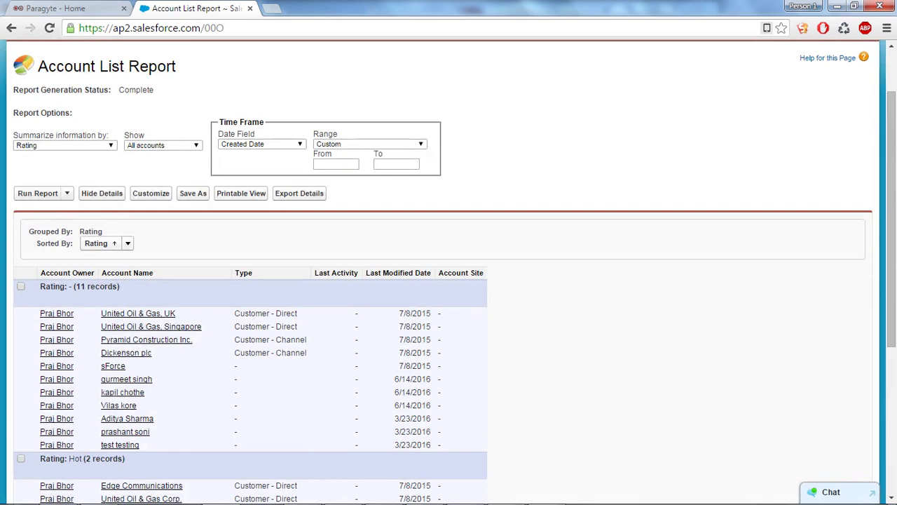
Name the report DemoReportForAccount in Save As and let the unique name fill to match
{"action": "left_click", "coordinate": [192, 193]}
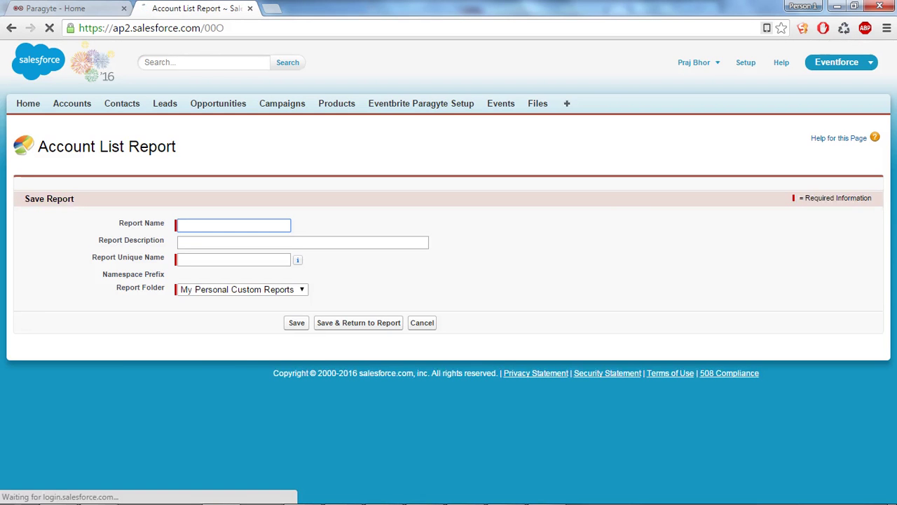
{"action": "type", "text": "Demo"}
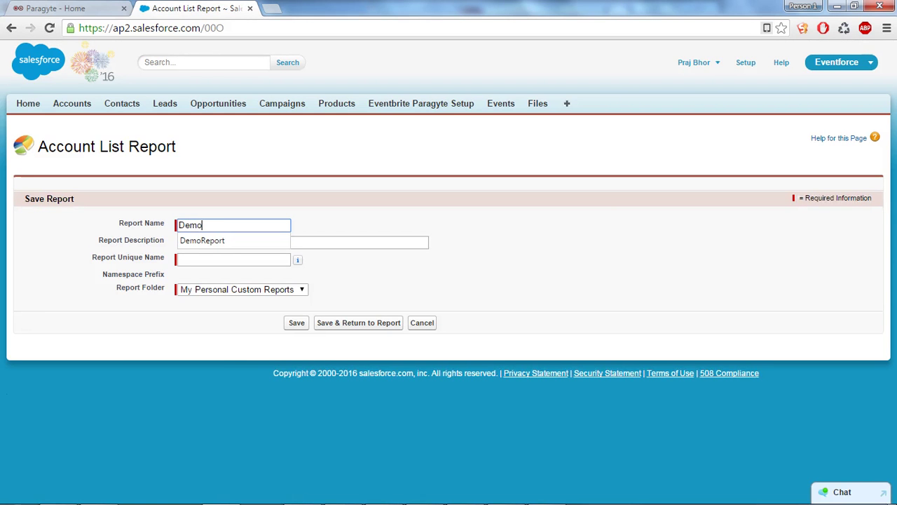
{"action": "key", "text": "Down"}
{"action": "key", "text": "Return"}
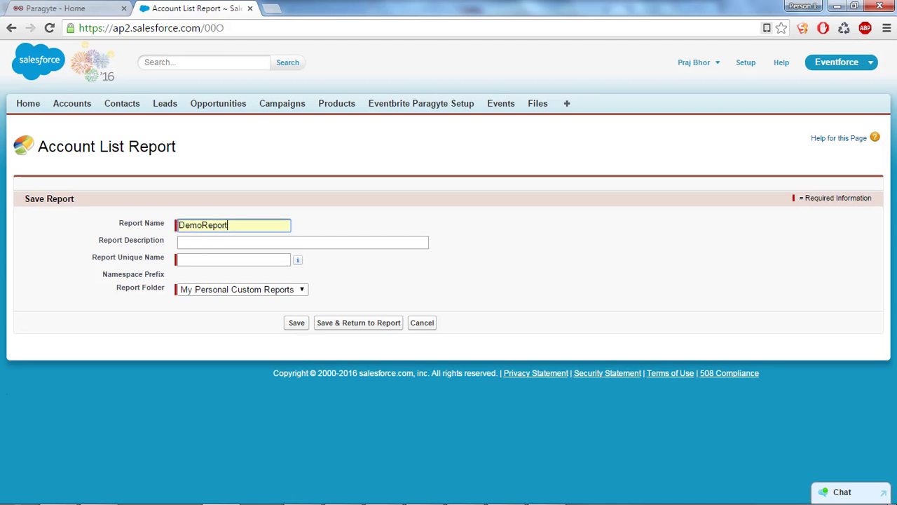
{"action": "type", "text": "Fo"}
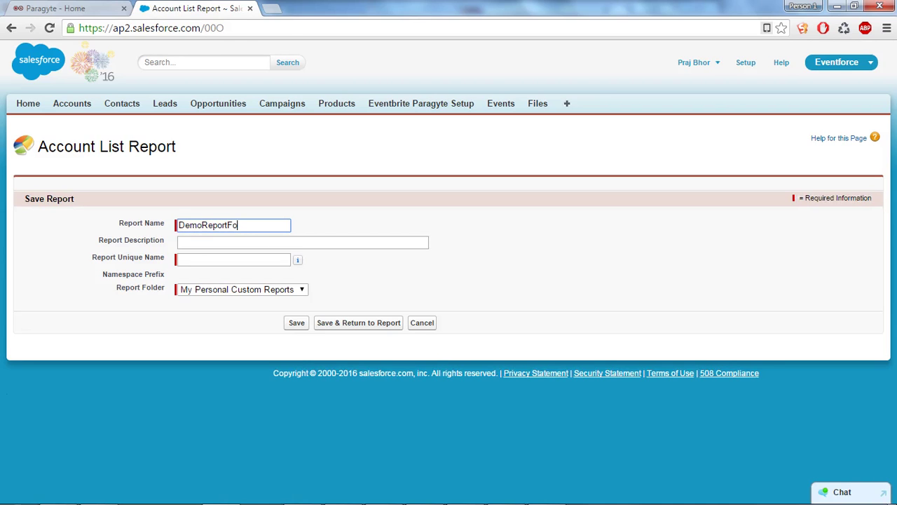
{"action": "type", "text": "rAccount"}
{"action": "left_click", "coordinate": [301, 241]}
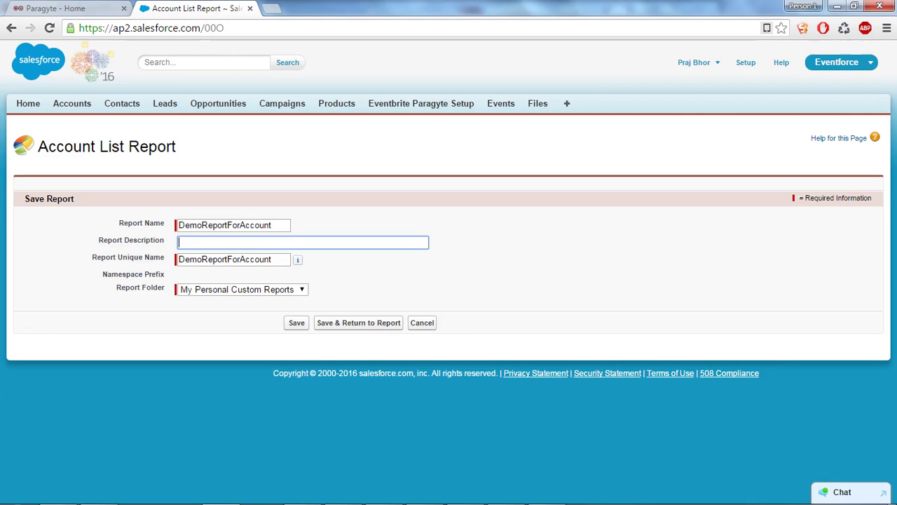
Save DemoReportForAccount to My Personal Custom Reports and create a new dashboard
{"action": "left_click", "coordinate": [296, 323]}
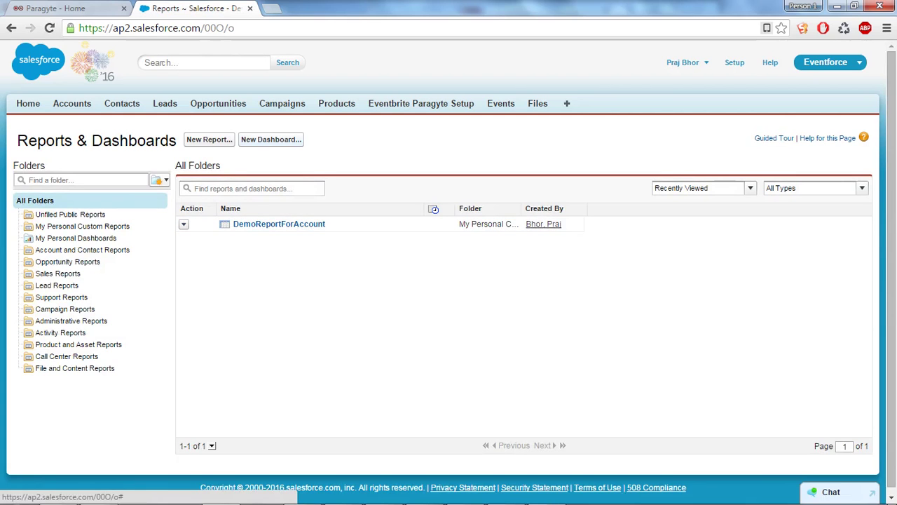
{"action": "left_click", "coordinate": [271, 139]}
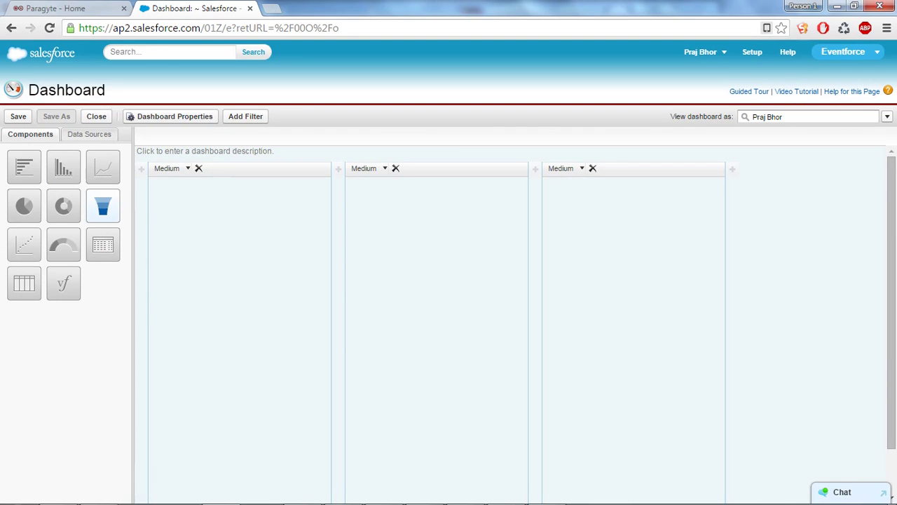
Add a Funnel Chart to column 1 with DemoReportForAccount from My Personal Custom Reports as its data source
{"action": "left_click_drag", "start_coordinate": [102, 205], "coordinate": [233, 300]}
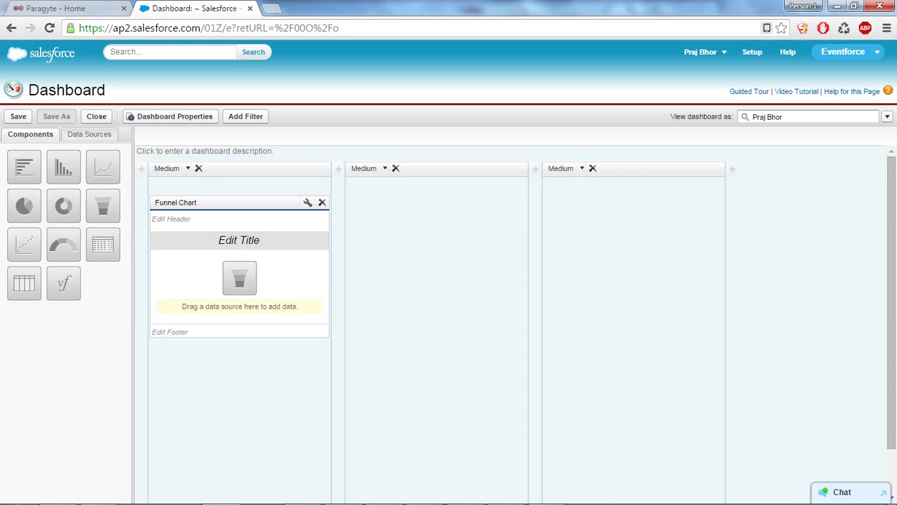
{"action": "left_click", "coordinate": [87, 134]}
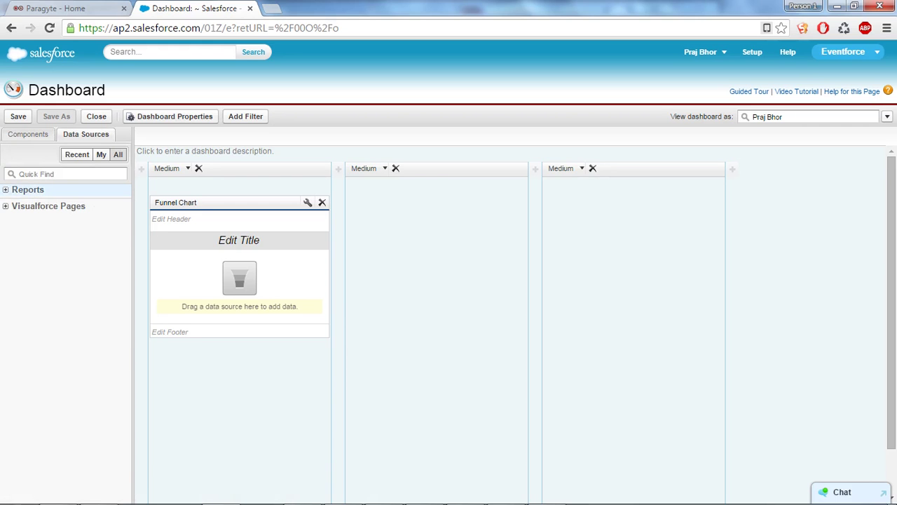
{"action": "left_click", "coordinate": [27, 189]}
{"action": "left_click", "coordinate": [79, 202]}
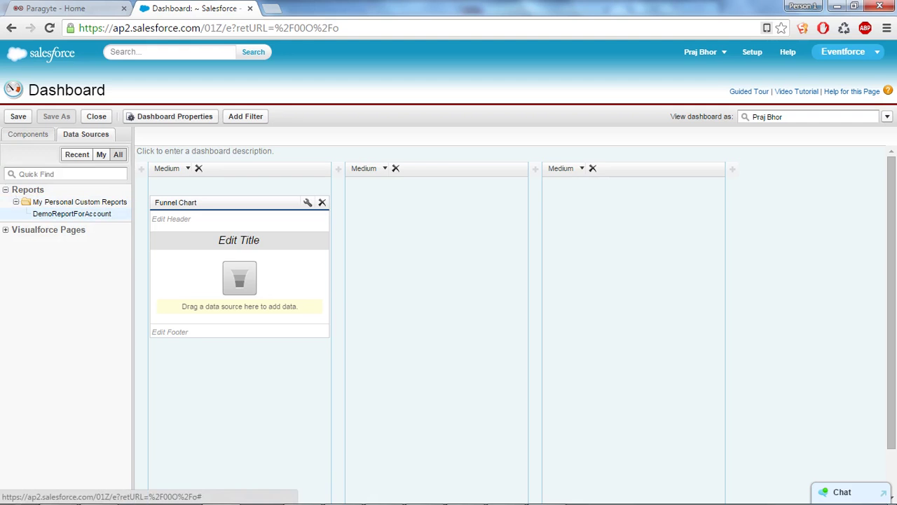
{"action": "left_click_drag", "start_coordinate": [71, 213], "coordinate": [238, 287]}
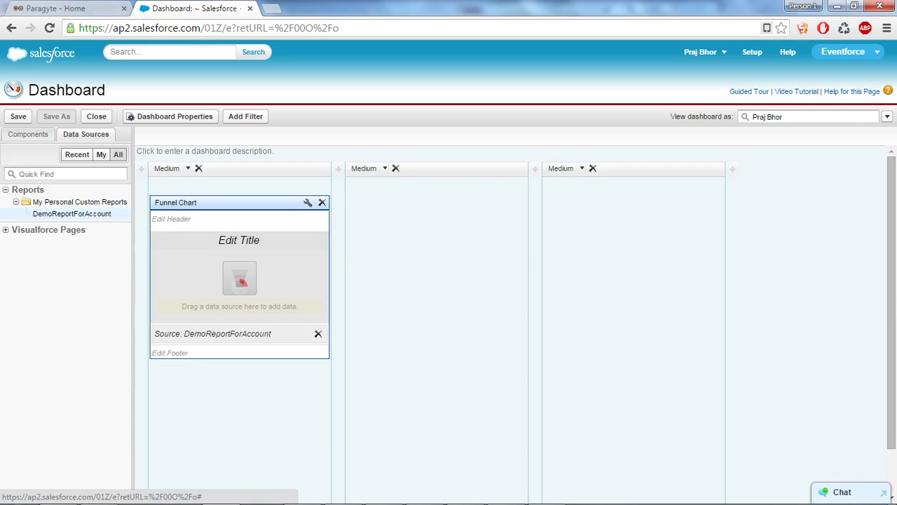
{"action": "left_click", "coordinate": [239, 239]}
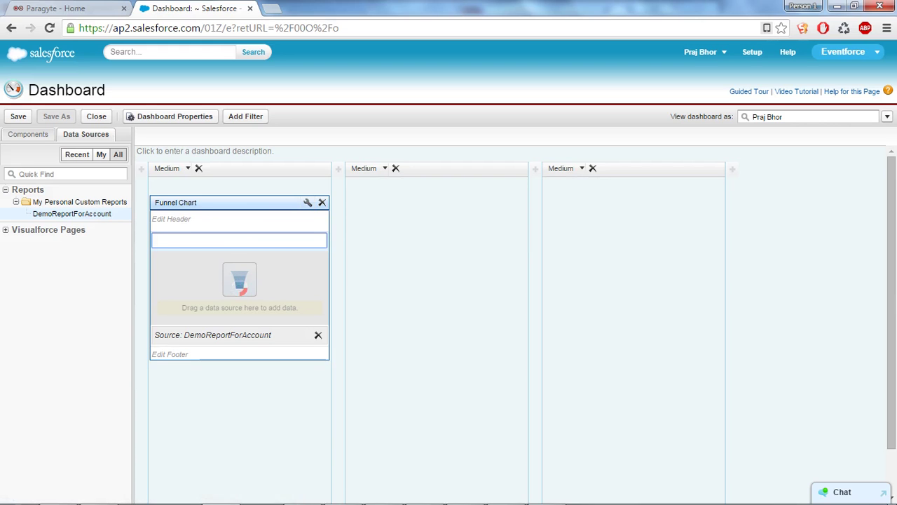
Enter 'DemodashboardforAccount' as the funnel chart title
{"action": "type", "text": "Demodash"}
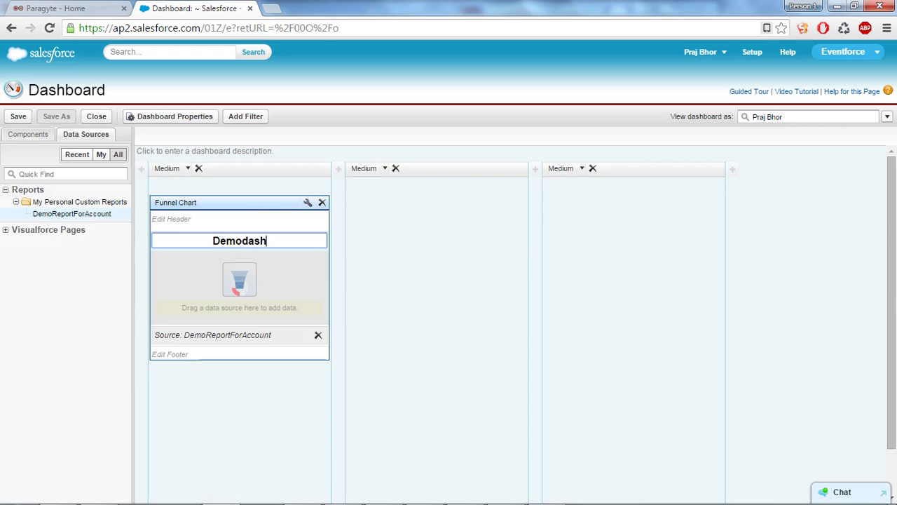
{"action": "type", "text": "board"}
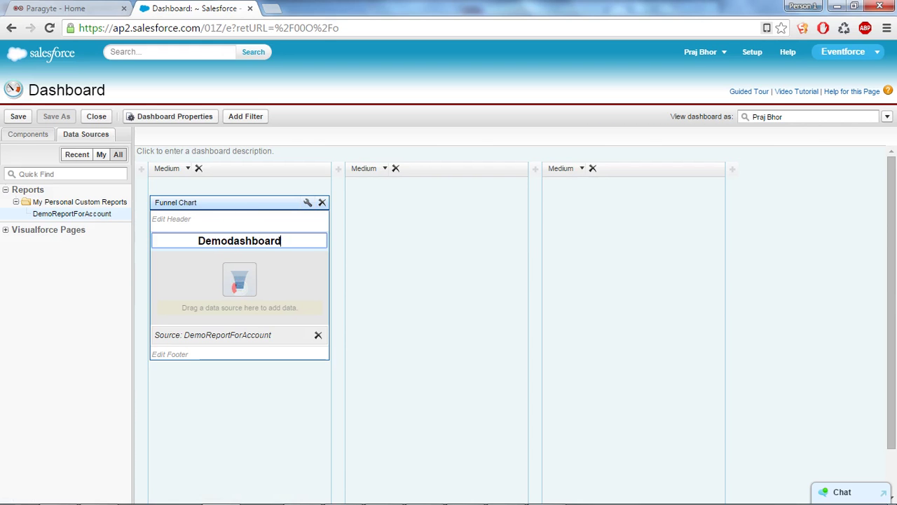
{"action": "type", "text": "forA"}
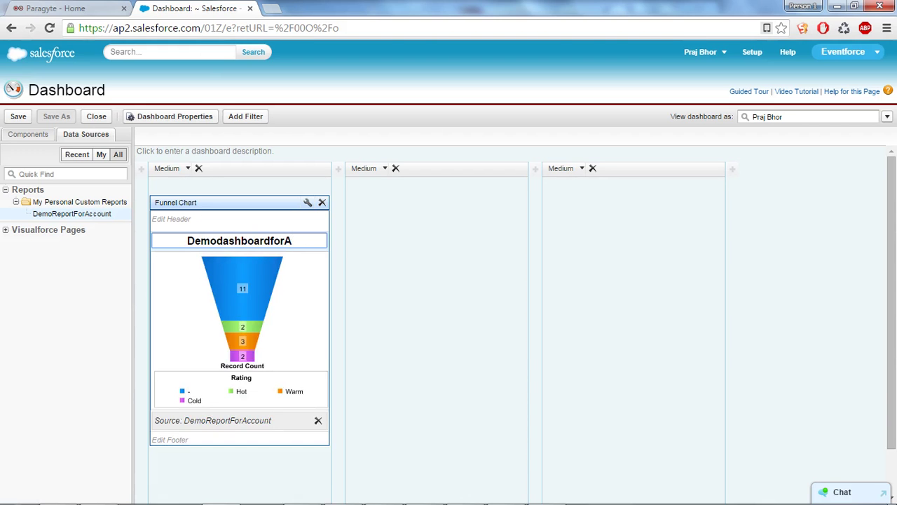
{"action": "type", "text": "ccount"}
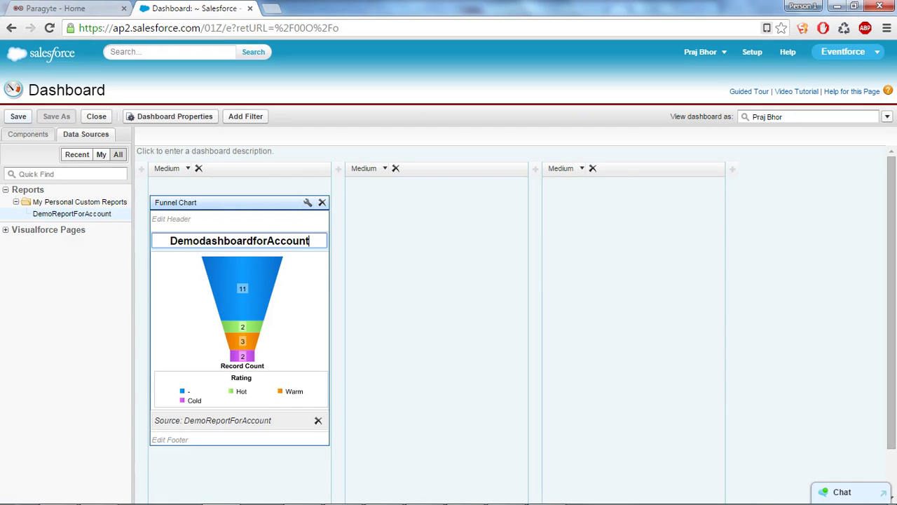
Save the dashboard with title and unique name DemoDashForAccount, replacing the duplicate DemoDash unique name
{"action": "left_click", "coordinate": [19, 116]}
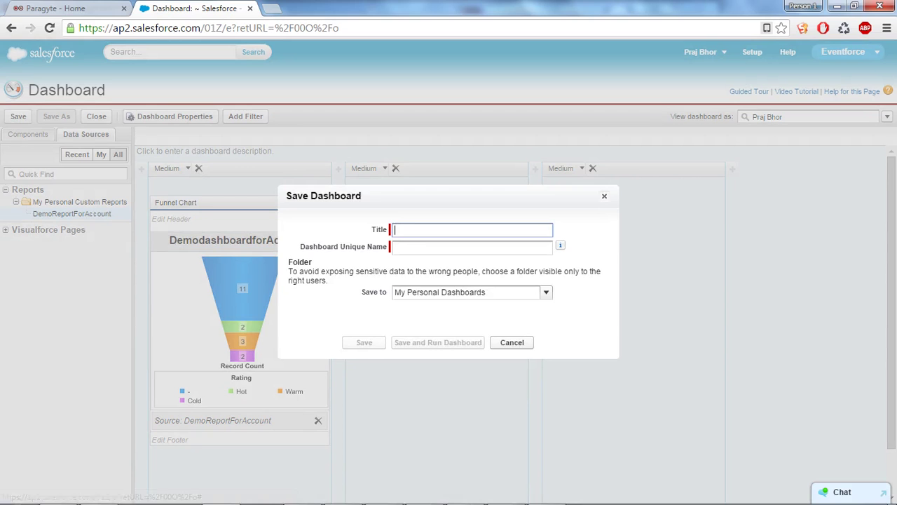
{"action": "type", "text": "DemoDash"}
{"action": "key", "text": "Tab"}
{"action": "key", "text": "Return"}
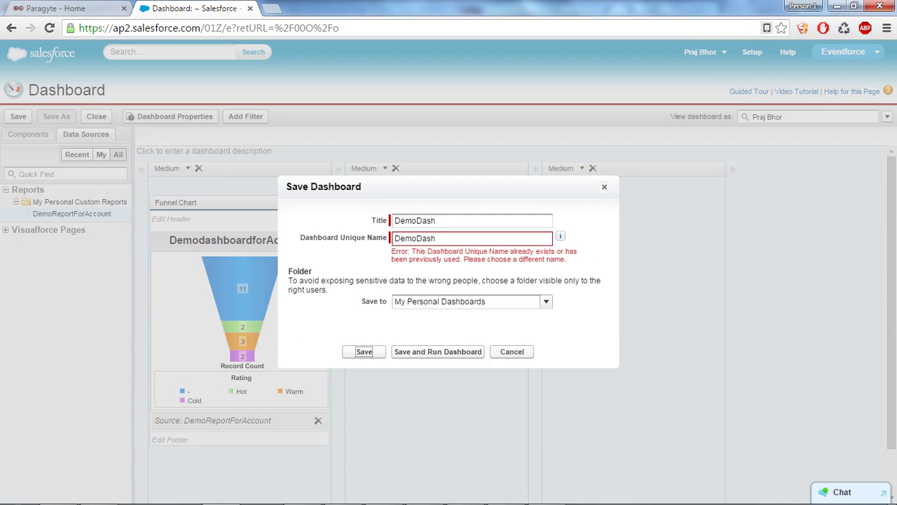
{"action": "left_click", "coordinate": [436, 220]}
{"action": "type", "text": "ForAccount"}
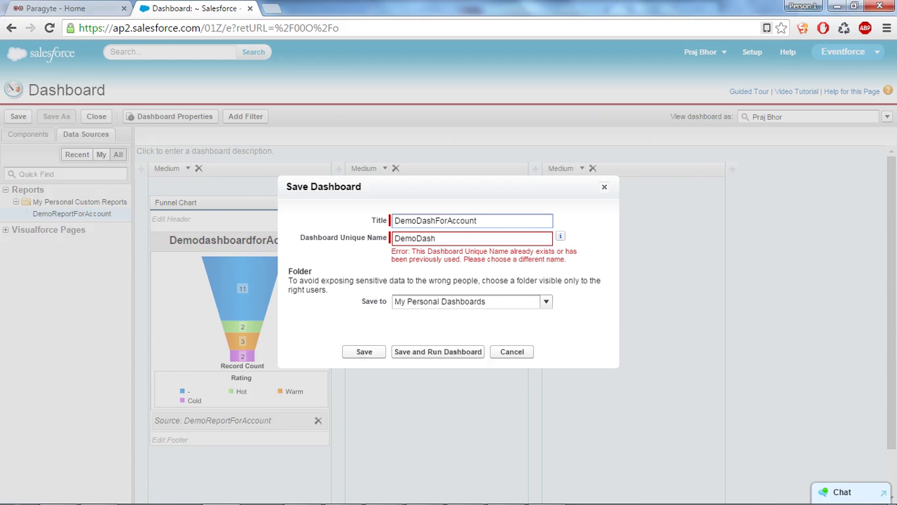
{"action": "key", "text": "Tab"}
{"action": "key", "text": "BackSpace"}
{"action": "key", "text": "shift+Tab"}
{"action": "key", "text": "Tab"}
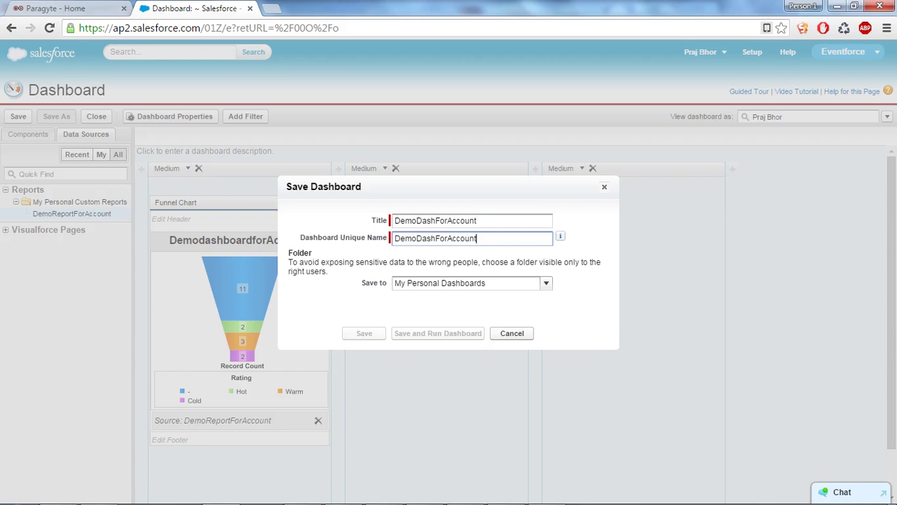
{"action": "key", "text": "Return"}
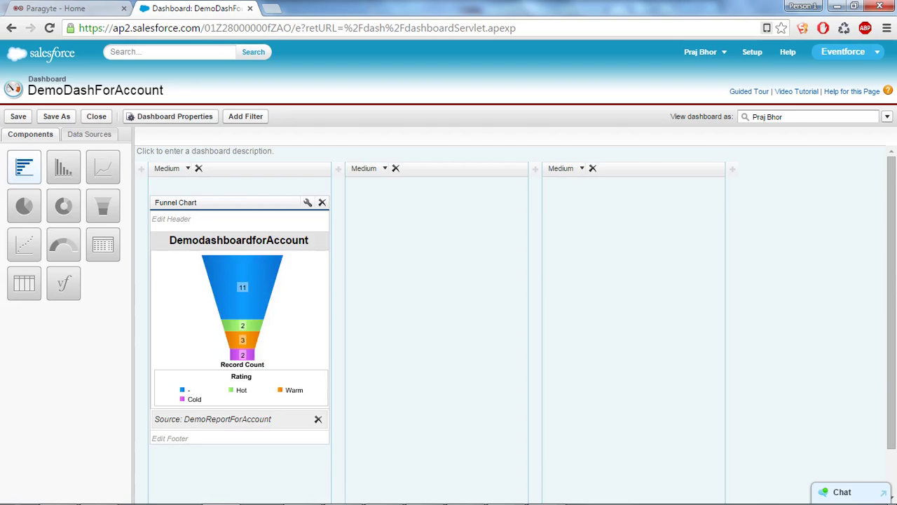
Save the DemoDashForAccount dashboard again
{"action": "left_click", "coordinate": [19, 116]}
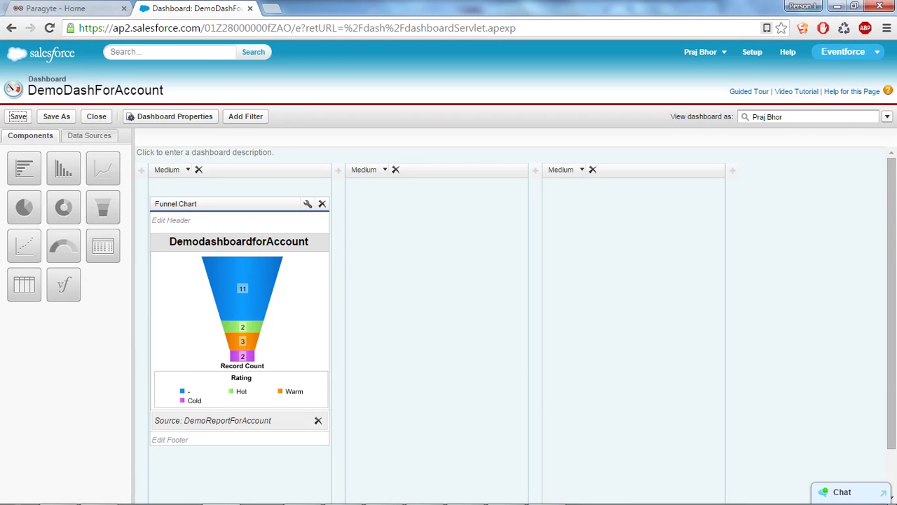